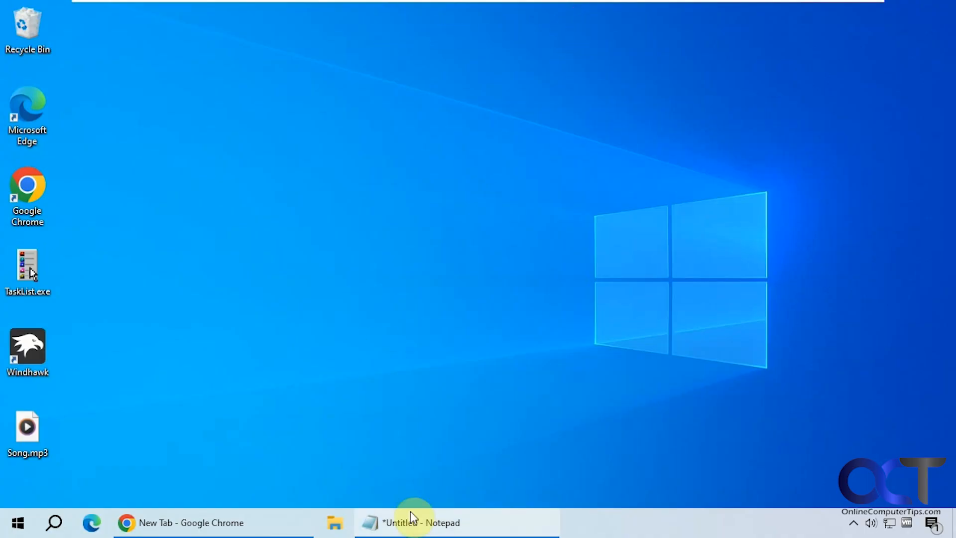
Open a second Google Chrome window and minimize it.
{"action": "mouse_move", "coordinate": [239, 525]}
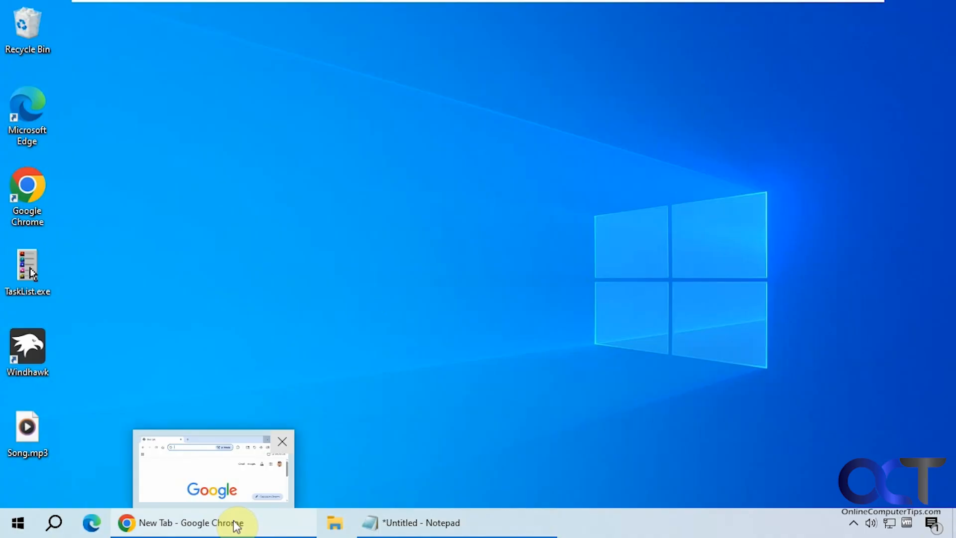
{"action": "right_click", "coordinate": [237, 525]}
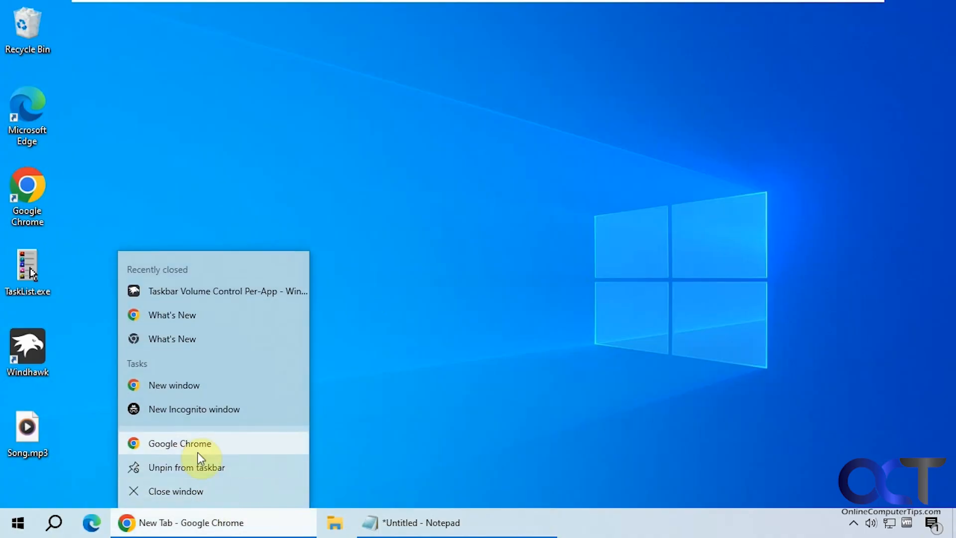
{"action": "left_click", "coordinate": [198, 444]}
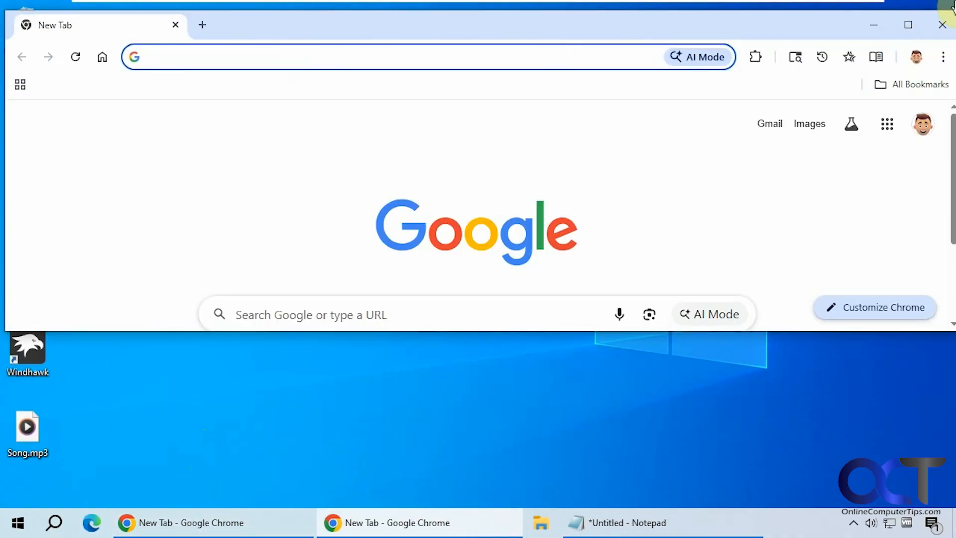
{"action": "left_click", "coordinate": [872, 23]}
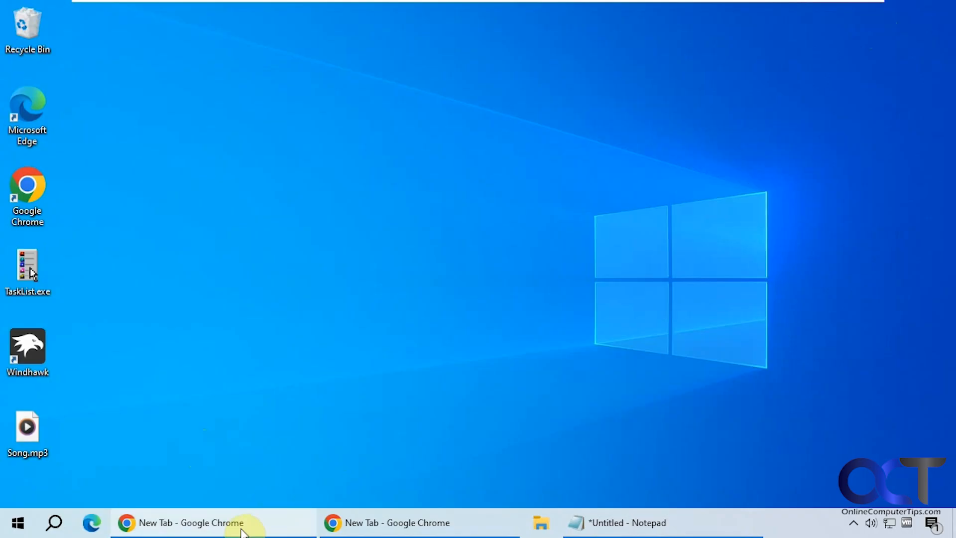
{"action": "mouse_move", "coordinate": [282, 530]}
Set the taskbar to combine its buttons with "Always, hide labels", preview the grouped Chrome windows, and minimize Settings.
{"action": "right_click", "coordinate": [792, 521]}
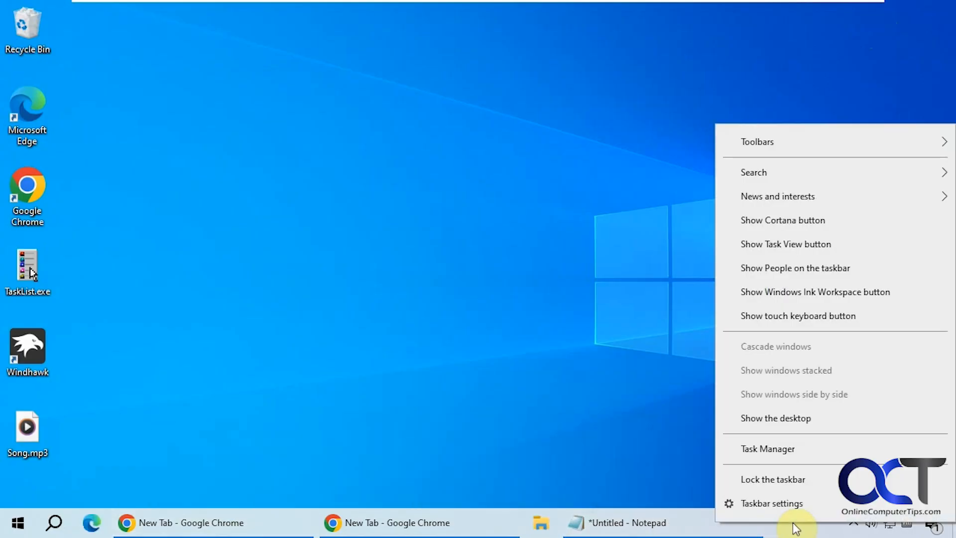
{"action": "left_click", "coordinate": [788, 502]}
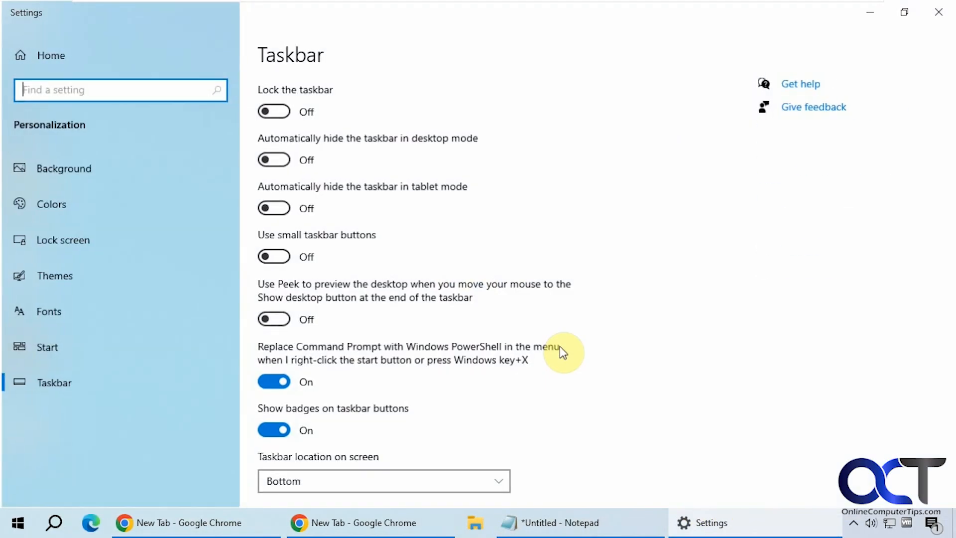
{"action": "scroll", "coordinate": [404, 392], "scroll_direction": "down", "scroll_amount": 3}
{"action": "left_click", "coordinate": [463, 397]}
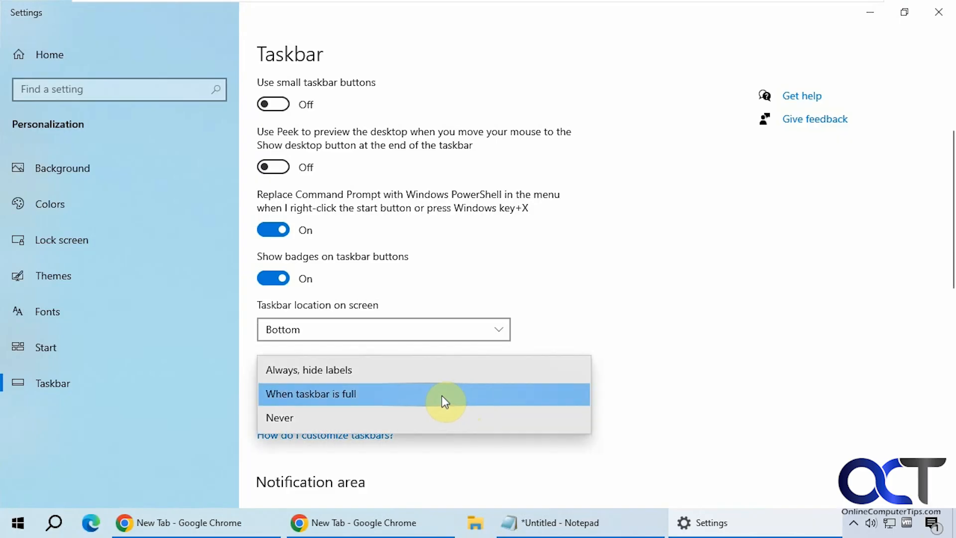
{"action": "left_click", "coordinate": [408, 375]}
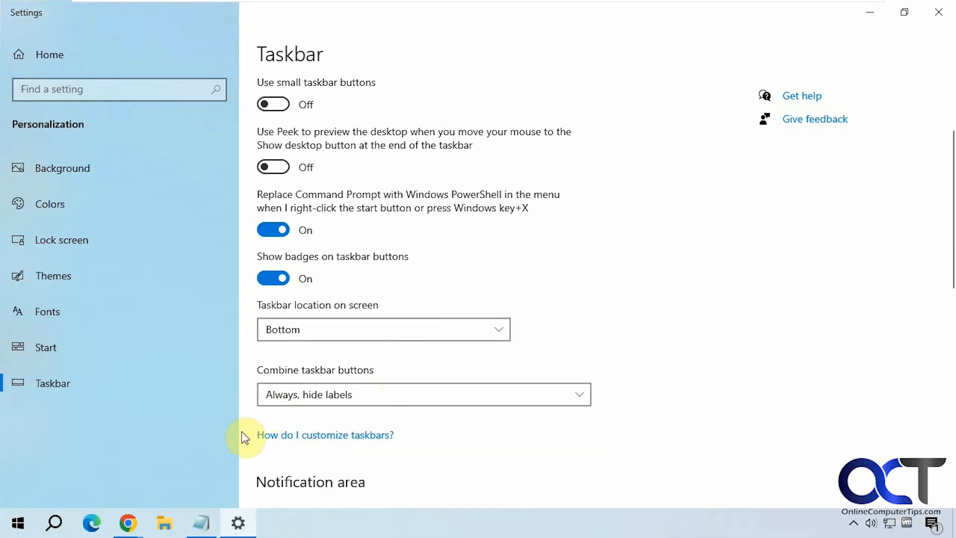
{"action": "mouse_move", "coordinate": [131, 528]}
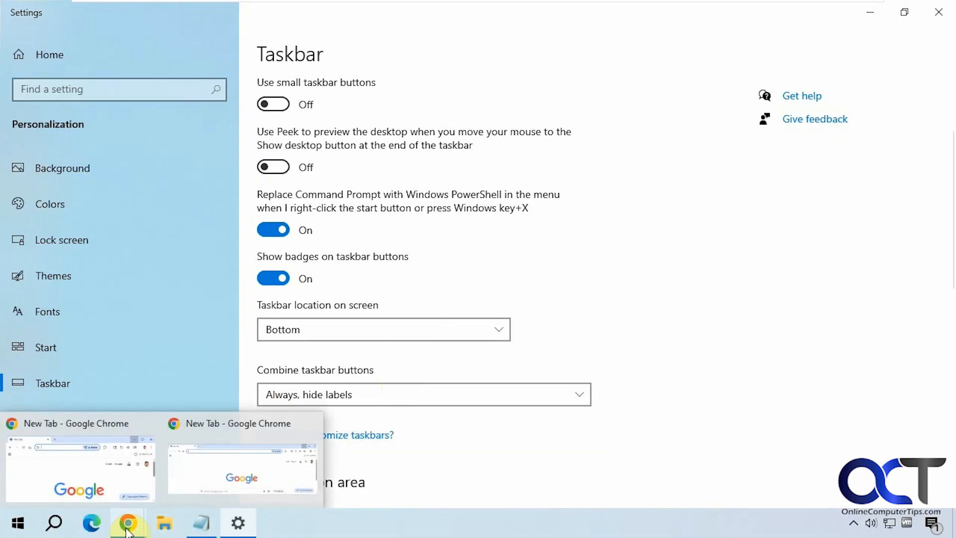
{"action": "left_click", "coordinate": [870, 13]}
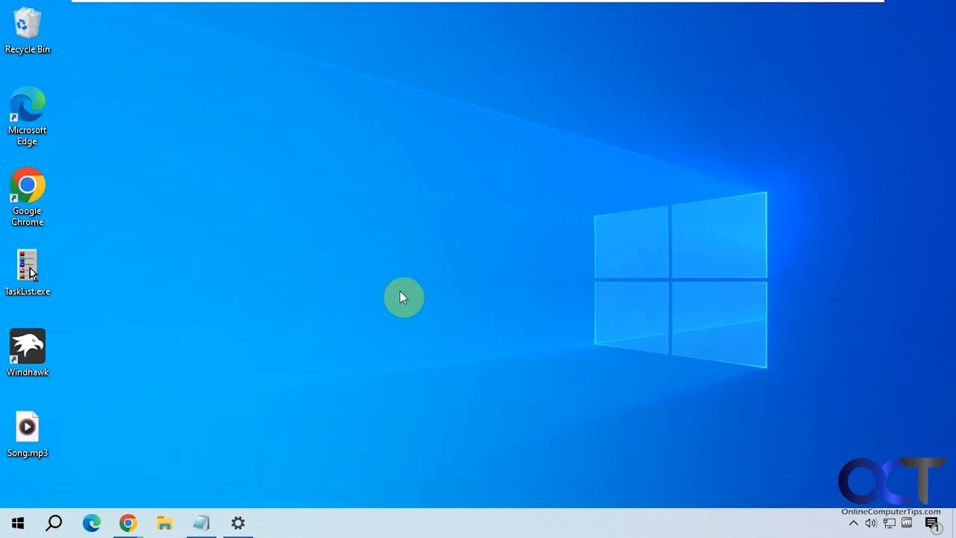
Search Windows for Registry Editor, launch it and allow it to make changes to the device.
{"action": "left_click", "coordinate": [54, 523]}
{"action": "type", "text": "rege"}
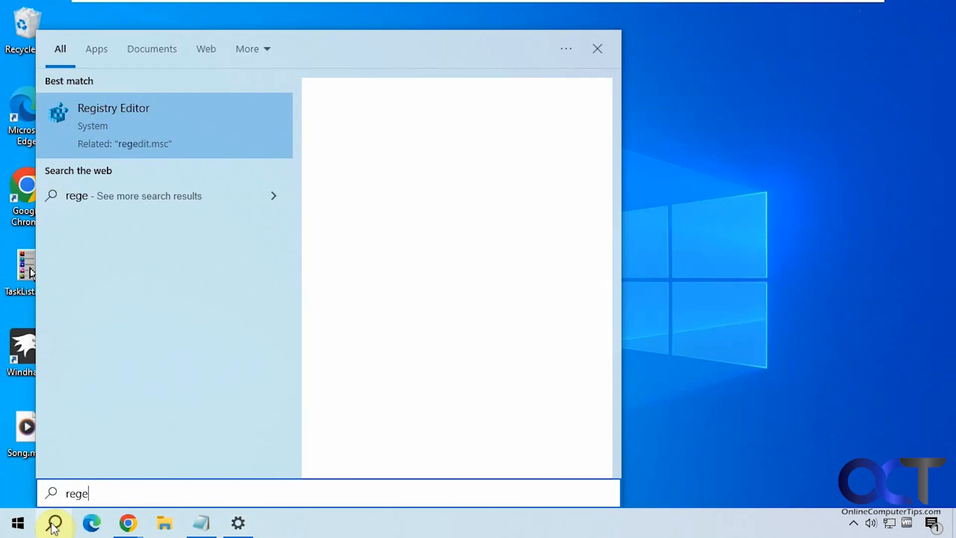
{"action": "left_click", "coordinate": [125, 104]}
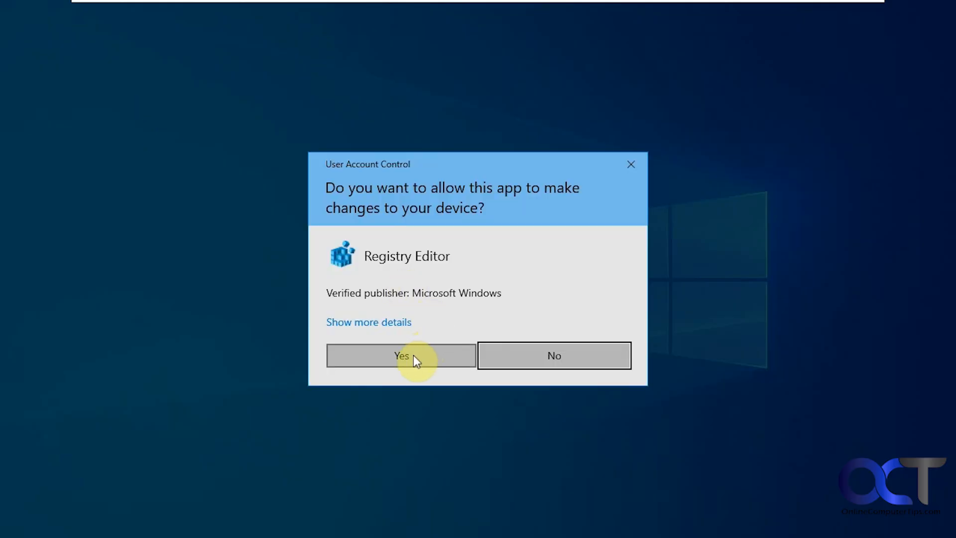
{"action": "left_click", "coordinate": [414, 355]}
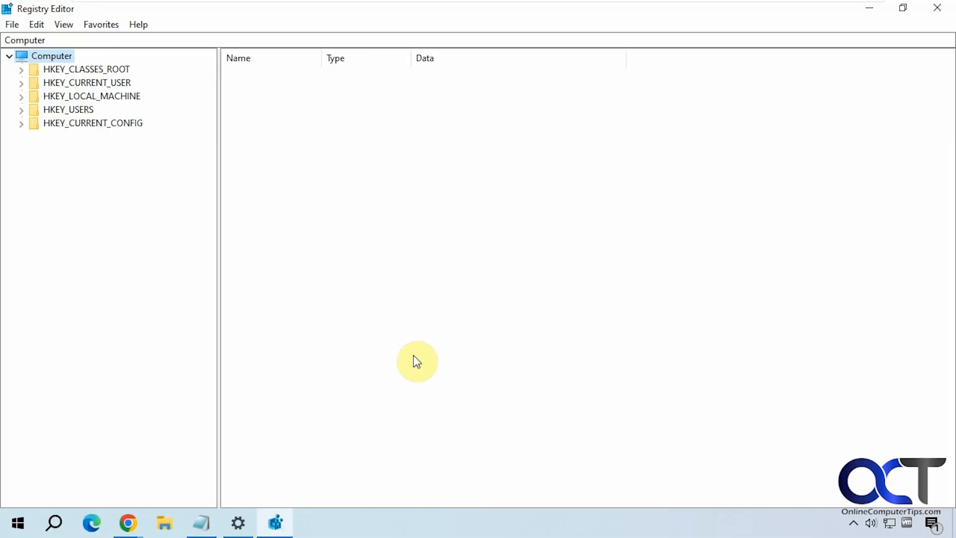
Copy the key path from the Notepad notes and go to HKEY_CURRENT_USER\Software\Microsoft\Windows\CurrentVersion\Explorer\Advanced in Registry Editor.
{"action": "left_click", "coordinate": [200, 522]}
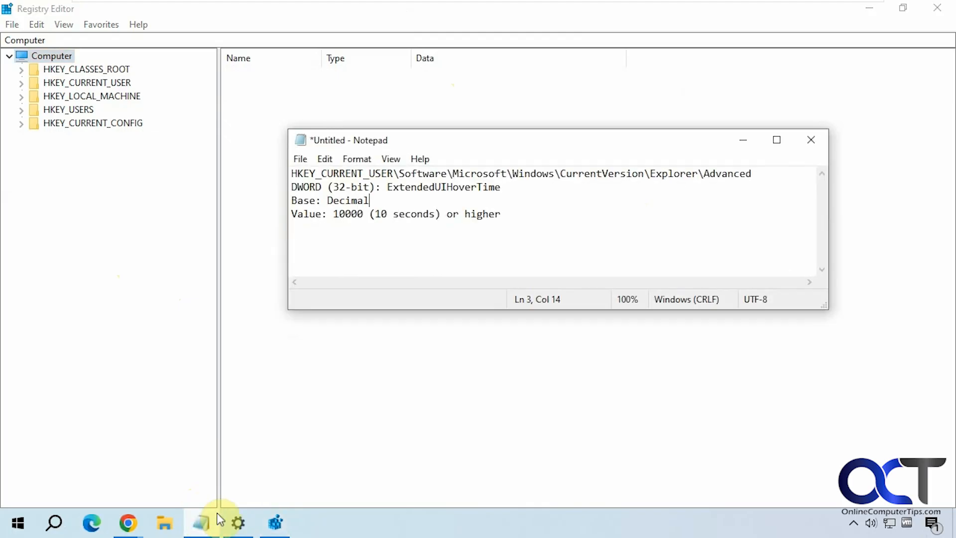
{"action": "left_click_drag", "start_coordinate": [762, 173], "coordinate": [286, 172]}
{"action": "key", "text": "ctrl+c"}
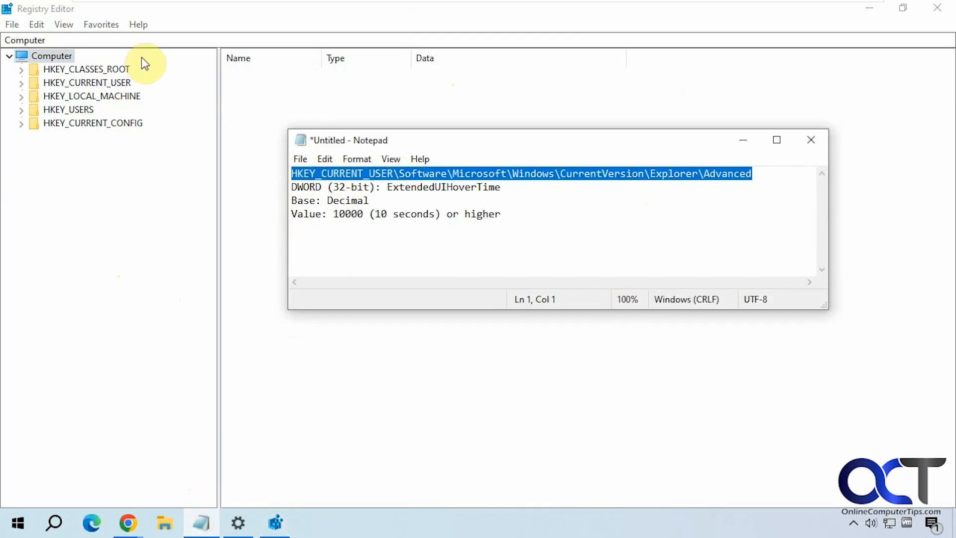
{"action": "left_click_drag", "start_coordinate": [139, 40], "coordinate": [4, 37]}
{"action": "key", "text": "ctrl+v"}
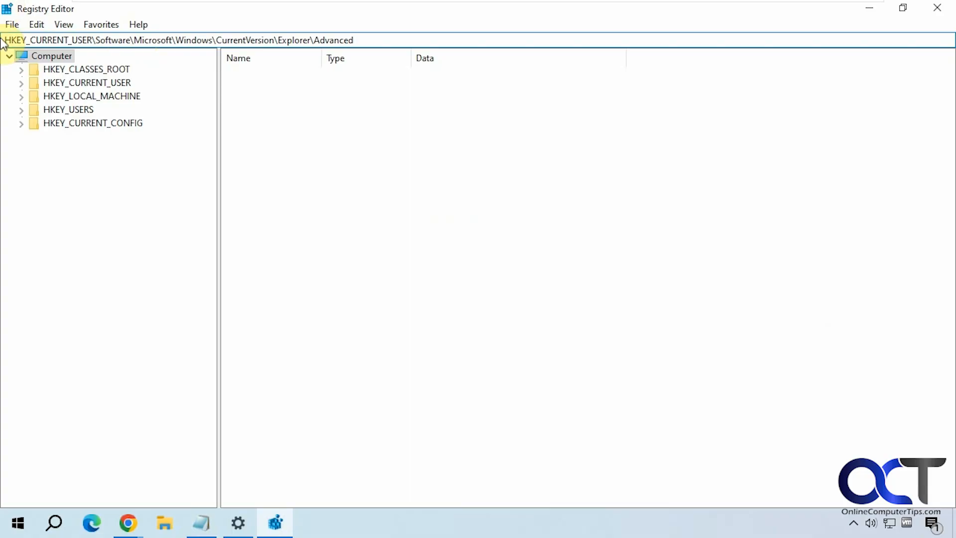
{"action": "key", "text": "Return"}
{"action": "scroll", "coordinate": [649, 237], "scroll_direction": "down", "scroll_amount": 1}
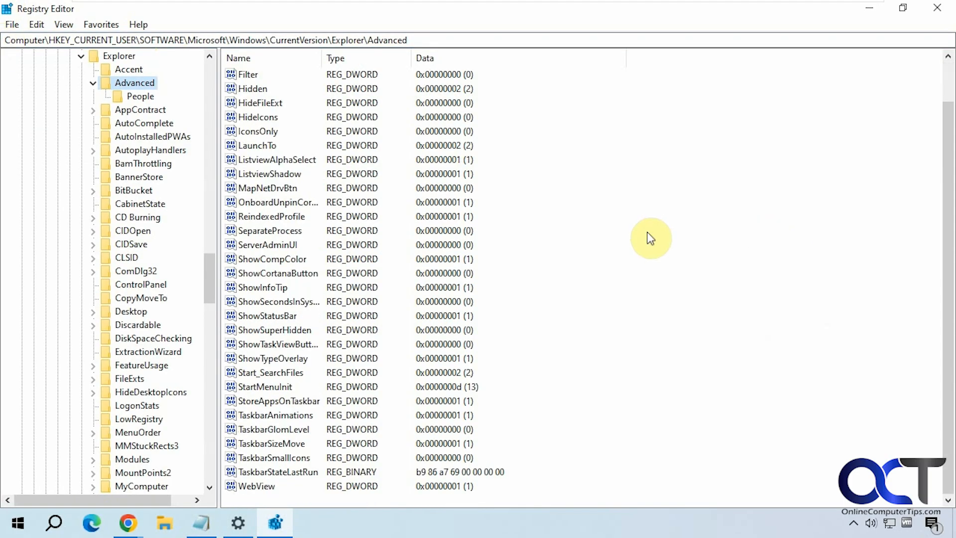
Create a DWORD (32-bit) value in the Advanced key, named ExtendedUIHoverTime as copied from the Notepad notes.
{"action": "left_click", "coordinate": [201, 522]}
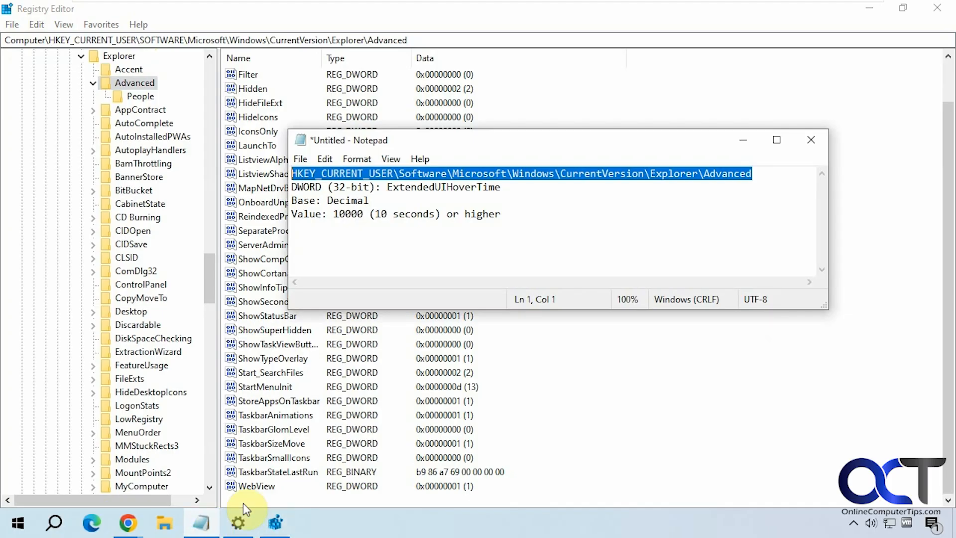
{"action": "left_click", "coordinate": [327, 200]}
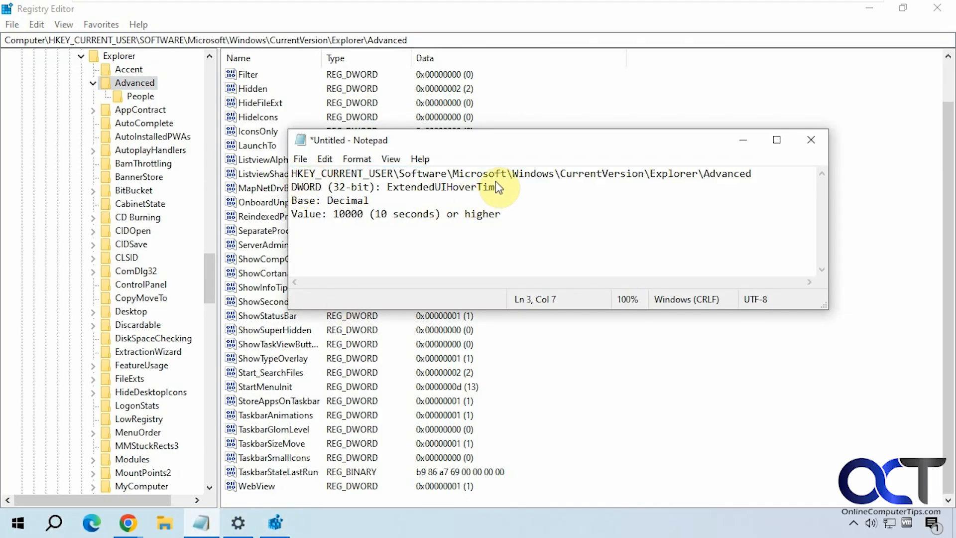
{"action": "left_click_drag", "start_coordinate": [495, 183], "coordinate": [380, 182]}
{"action": "key", "text": "ctrl+c"}
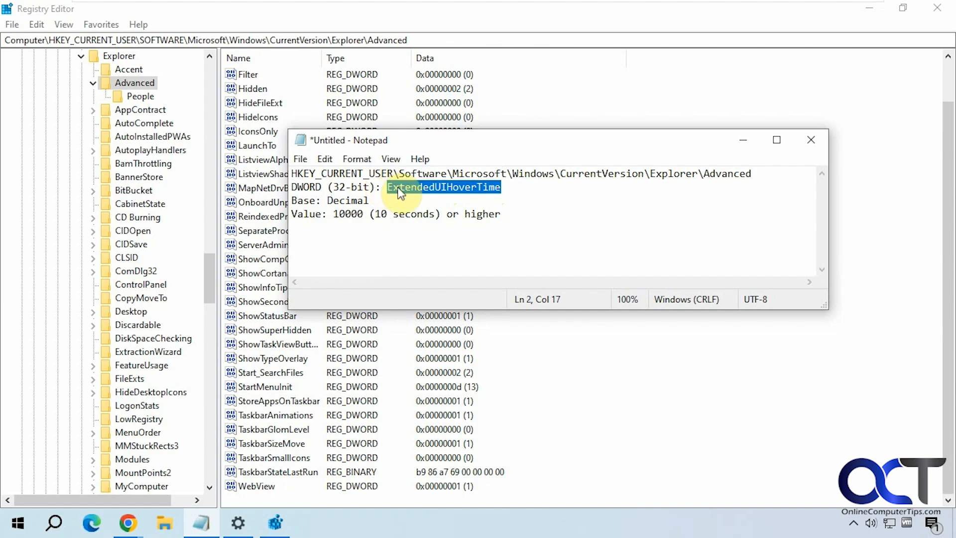
{"action": "right_click", "coordinate": [655, 440]}
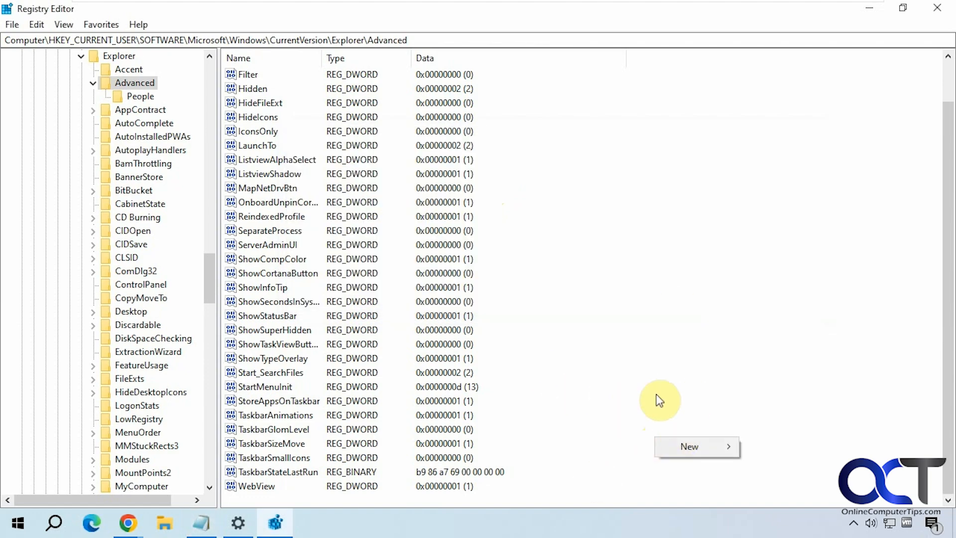
{"action": "mouse_move", "coordinate": [687, 447]}
{"action": "left_click", "coordinate": [769, 397]}
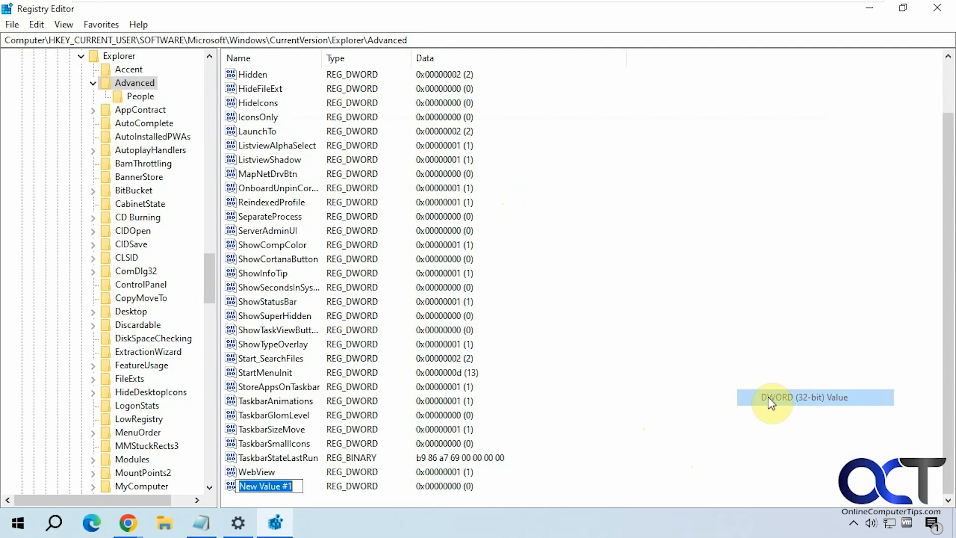
{"action": "key", "text": "ctrl+v"}
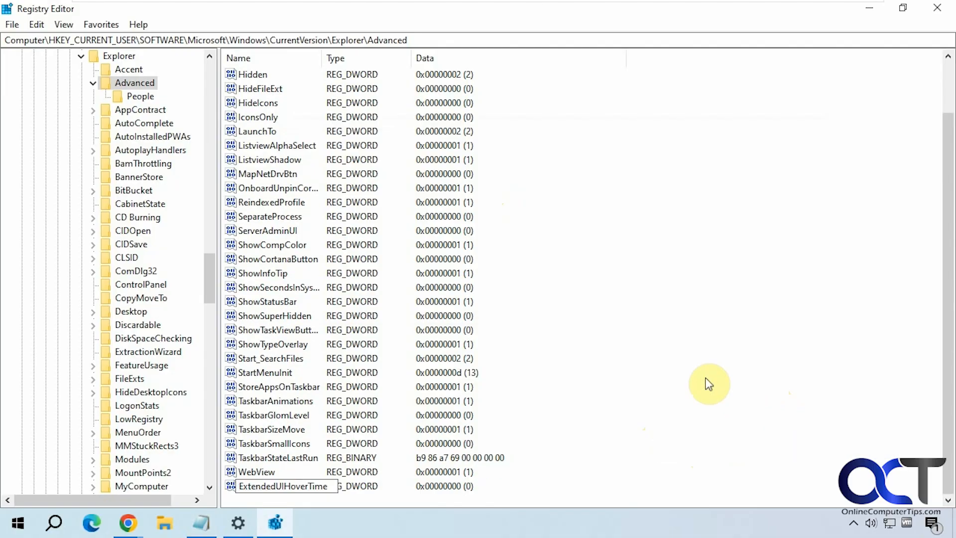
{"action": "key", "text": "Return"}
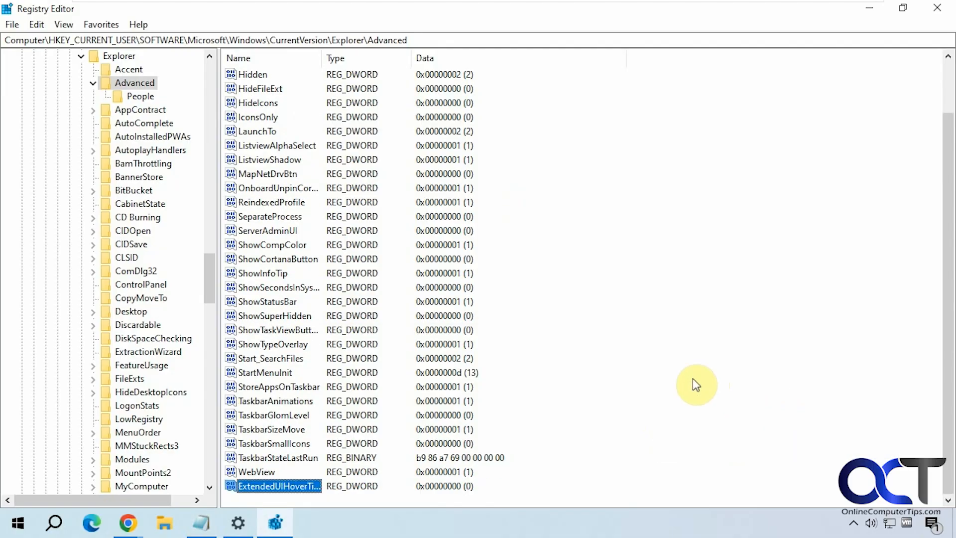
Set the ExtendedUIHoverTime value's base to Decimal and its data to 10000, copied from the Notepad notes.
{"action": "double_click", "coordinate": [293, 487]}
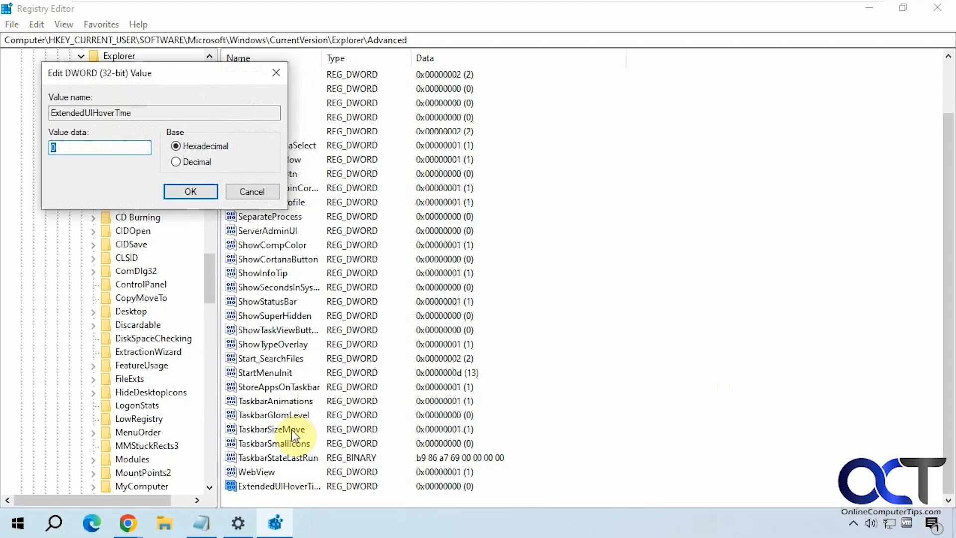
{"action": "left_click", "coordinate": [199, 160]}
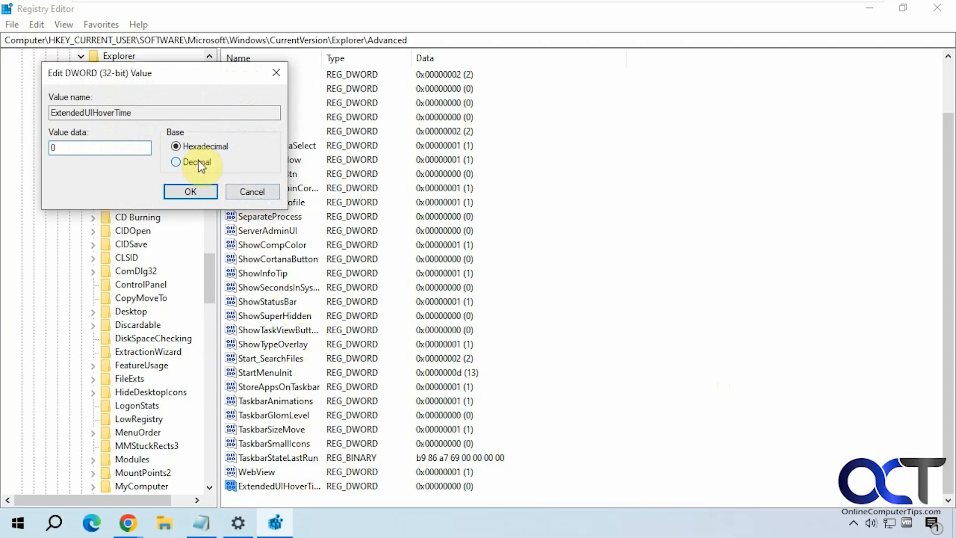
{"action": "left_click", "coordinate": [201, 523]}
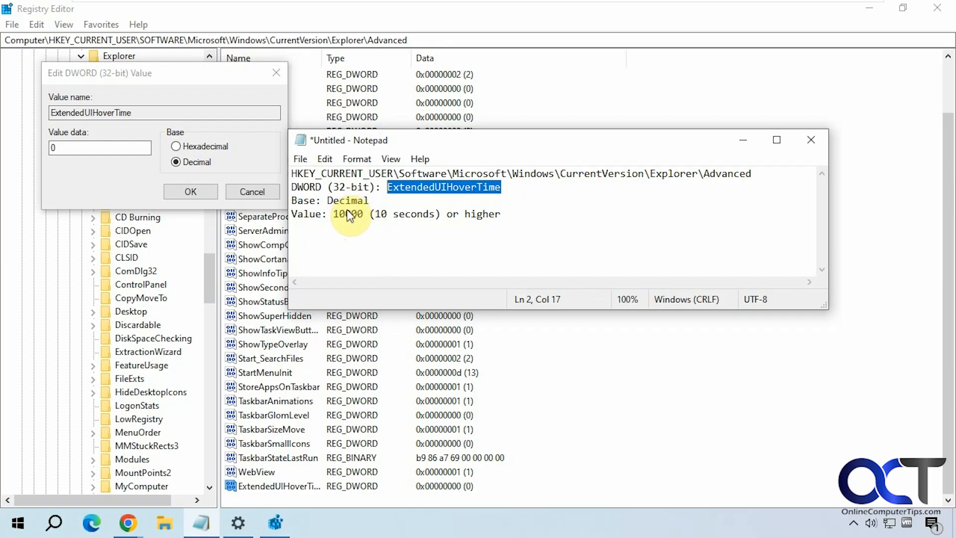
{"action": "left_click_drag", "start_coordinate": [363, 213], "coordinate": [340, 212]}
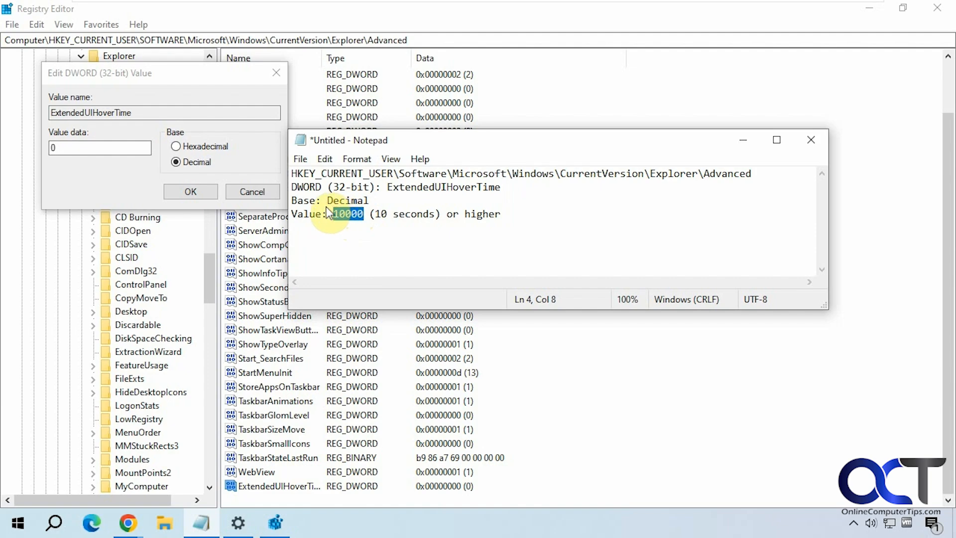
{"action": "left_click", "coordinate": [369, 214]}
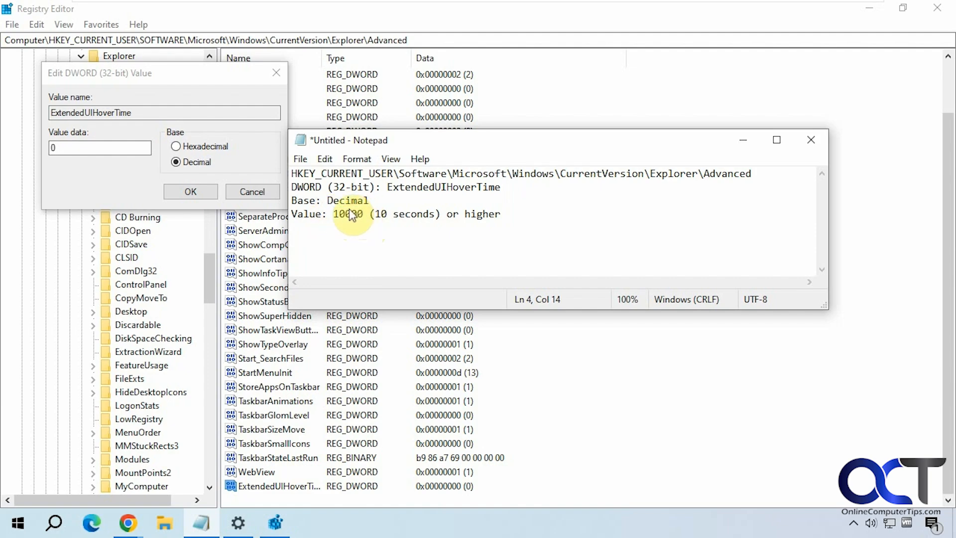
{"action": "left_click_drag", "start_coordinate": [364, 214], "coordinate": [329, 205]}
{"action": "key", "text": "ctrl+c"}
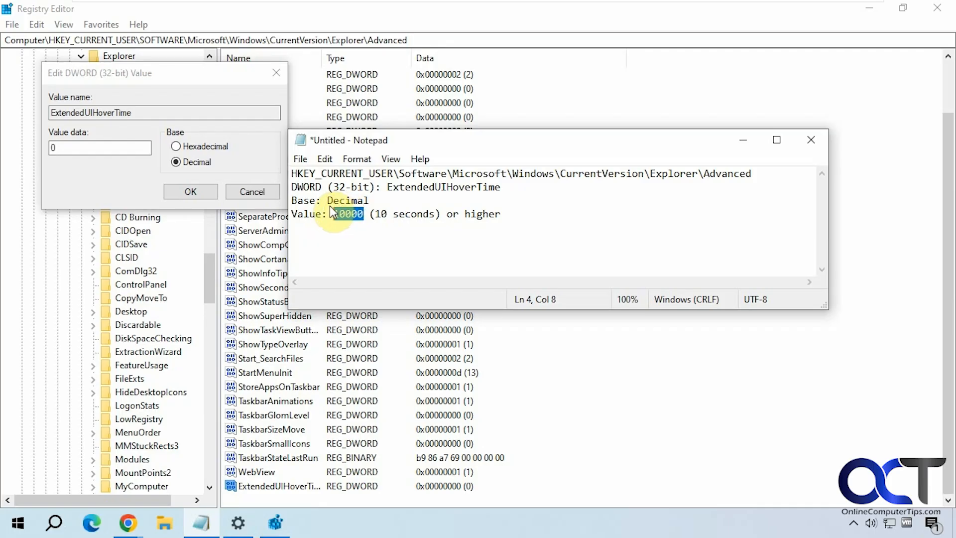
{"action": "left_click", "coordinate": [82, 147]}
{"action": "key", "text": "ctrl+v"}
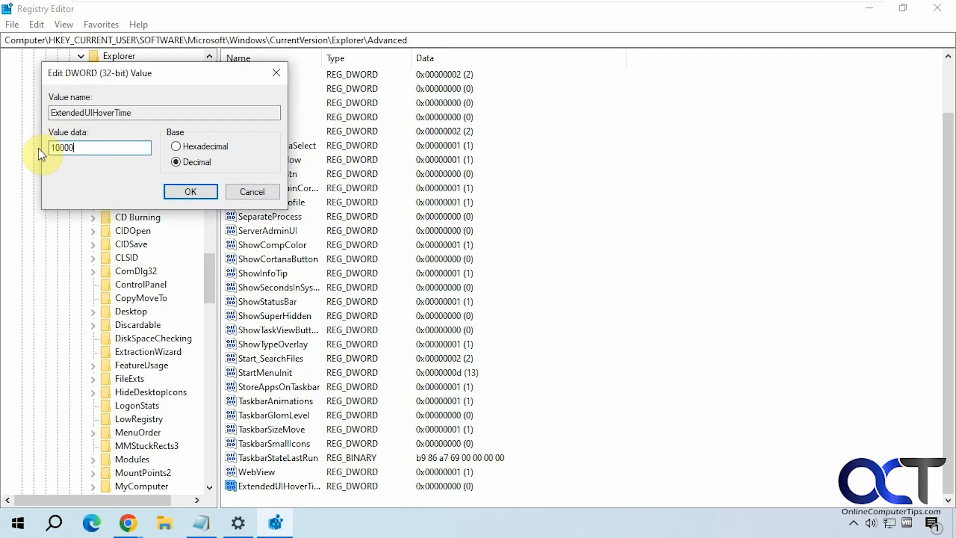
{"action": "left_click", "coordinate": [173, 188]}
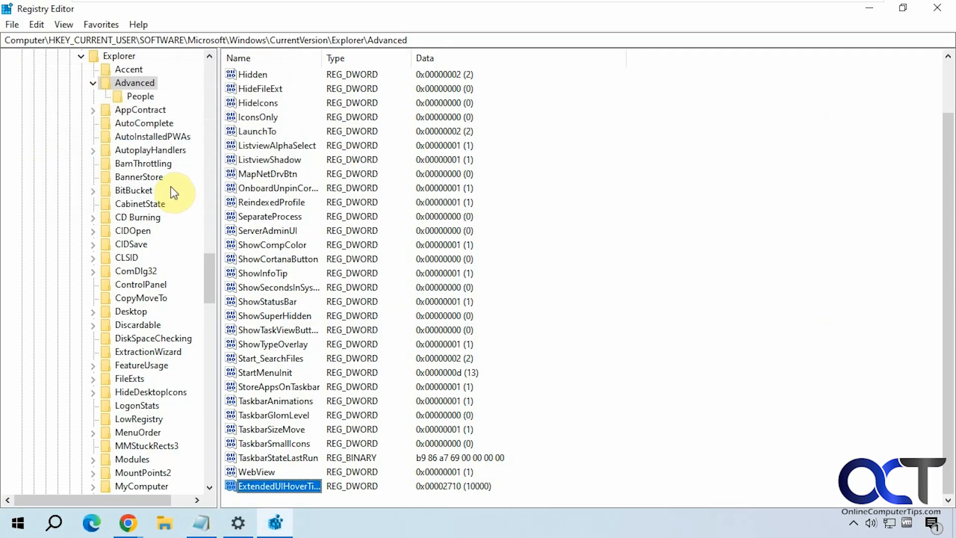
Minimize Registry Editor and open Task Manager.
{"action": "left_click", "coordinate": [869, 8]}
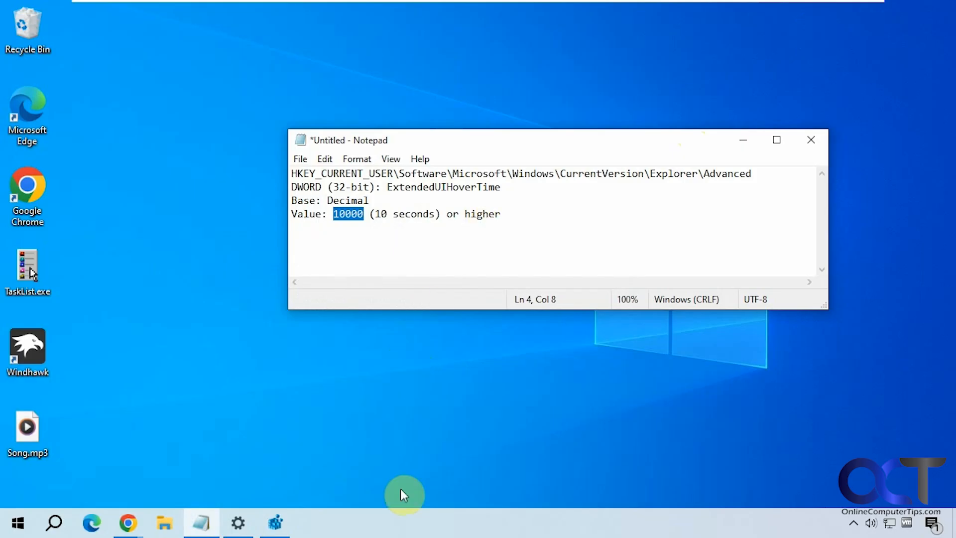
{"action": "right_click", "coordinate": [390, 525]}
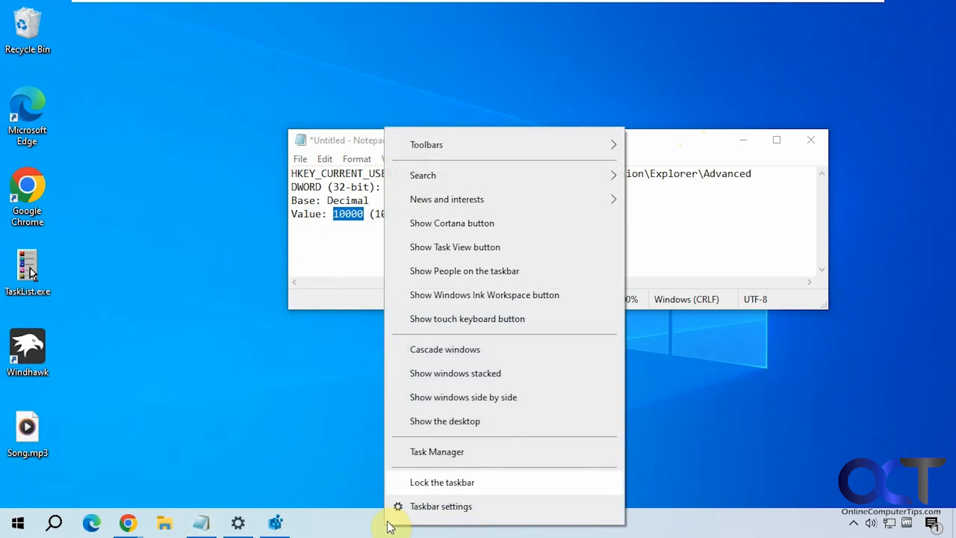
{"action": "left_click", "coordinate": [435, 451]}
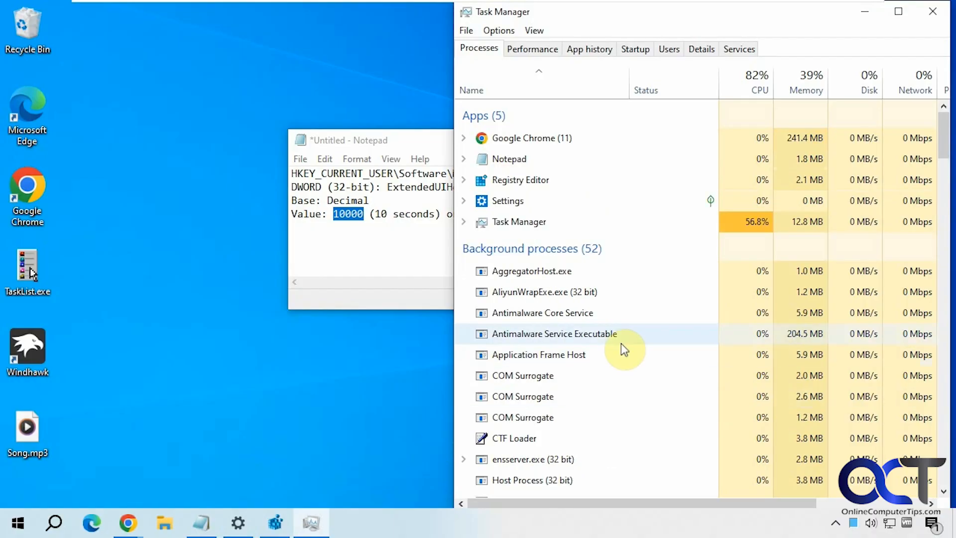
Restart the Windows Explorer process in Task Manager and minimize Task Manager.
{"action": "scroll", "coordinate": [625, 358], "scroll_direction": "down", "scroll_amount": 8}
{"action": "scroll", "coordinate": [626, 368], "scroll_direction": "down", "scroll_amount": 14}
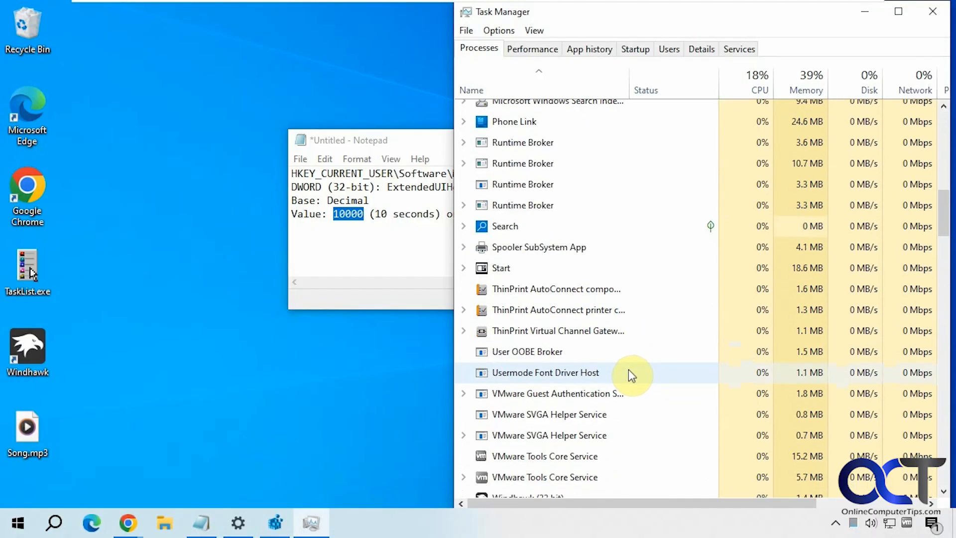
{"action": "scroll", "coordinate": [643, 384], "scroll_direction": "down", "scroll_amount": 11}
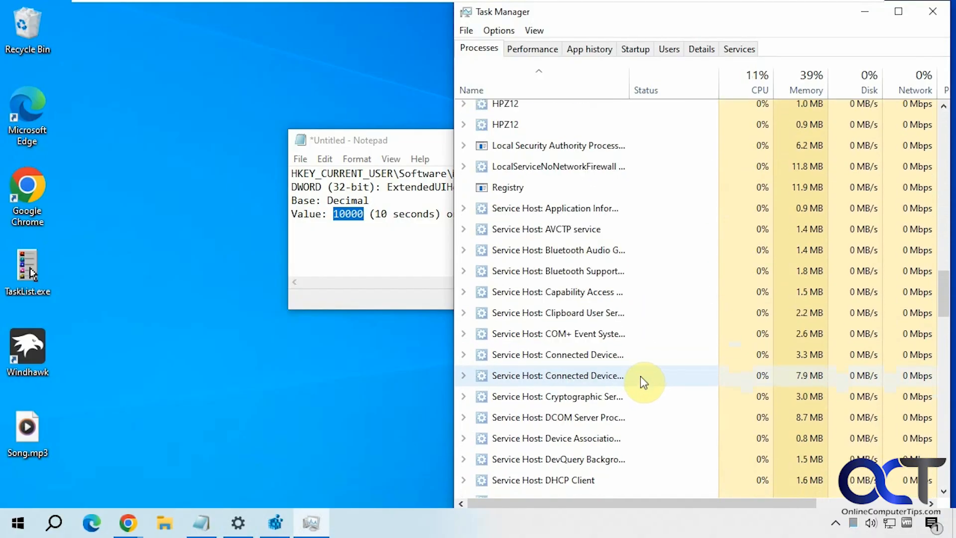
{"action": "scroll", "coordinate": [650, 393], "scroll_direction": "down", "scroll_amount": 15}
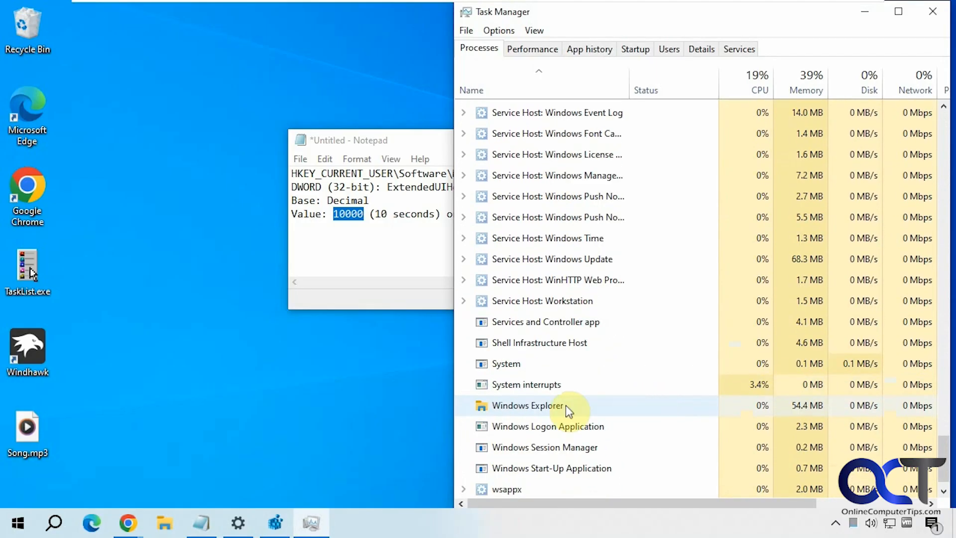
{"action": "right_click", "coordinate": [549, 405]}
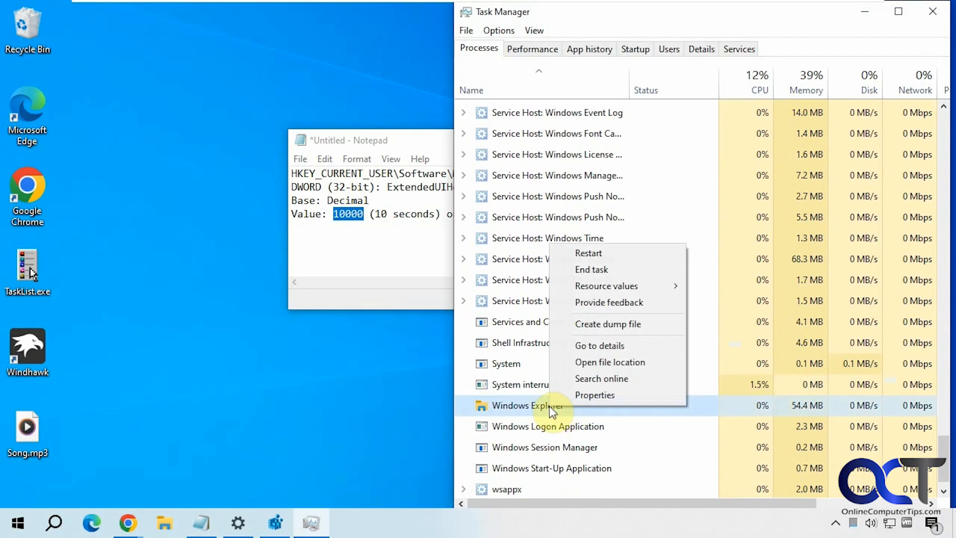
{"action": "left_click", "coordinate": [617, 253]}
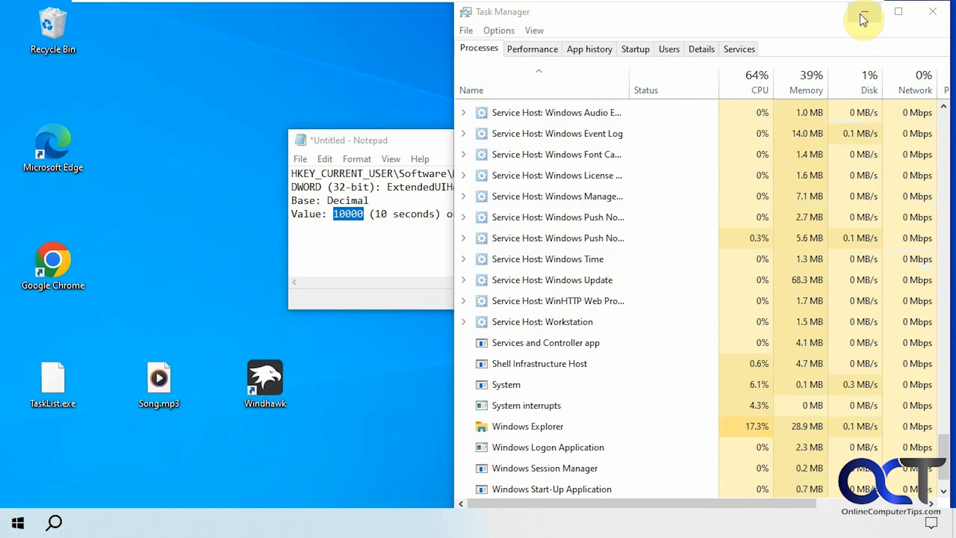
{"action": "left_click", "coordinate": [861, 13]}
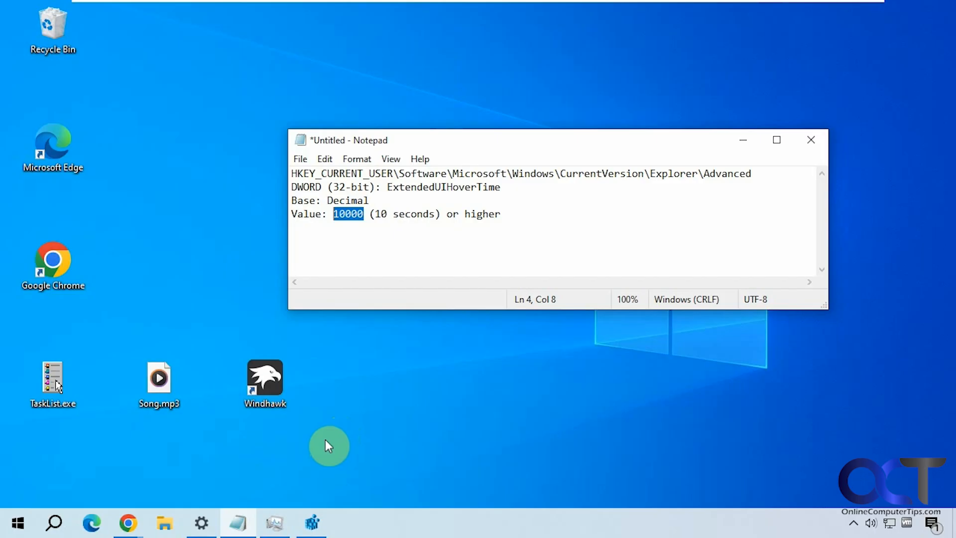
Test the thumbnail preview delay on the taskbar buttons of the open Chrome, Notepad, Task Manager and Registry Editor windows.
{"action": "left_click", "coordinate": [239, 523]}
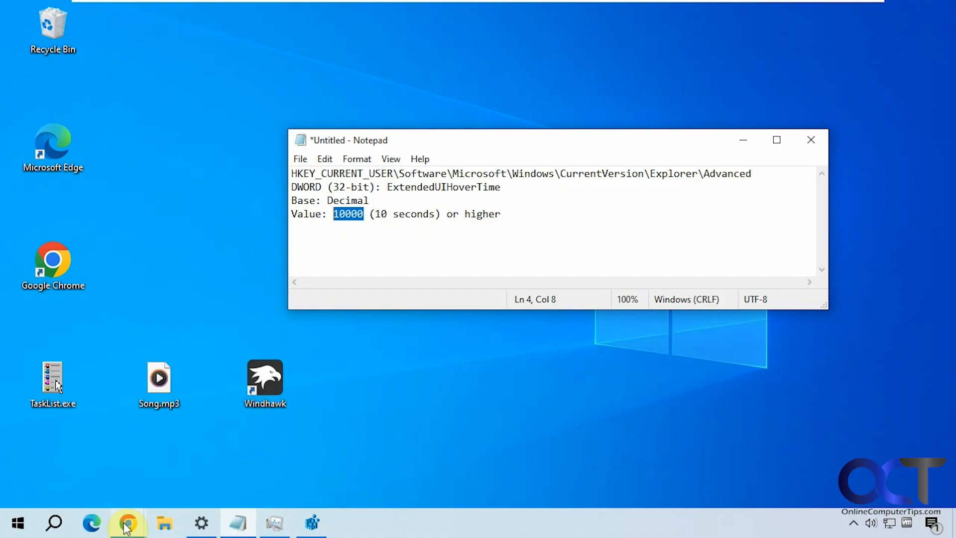
{"action": "mouse_move", "coordinate": [127, 527]}
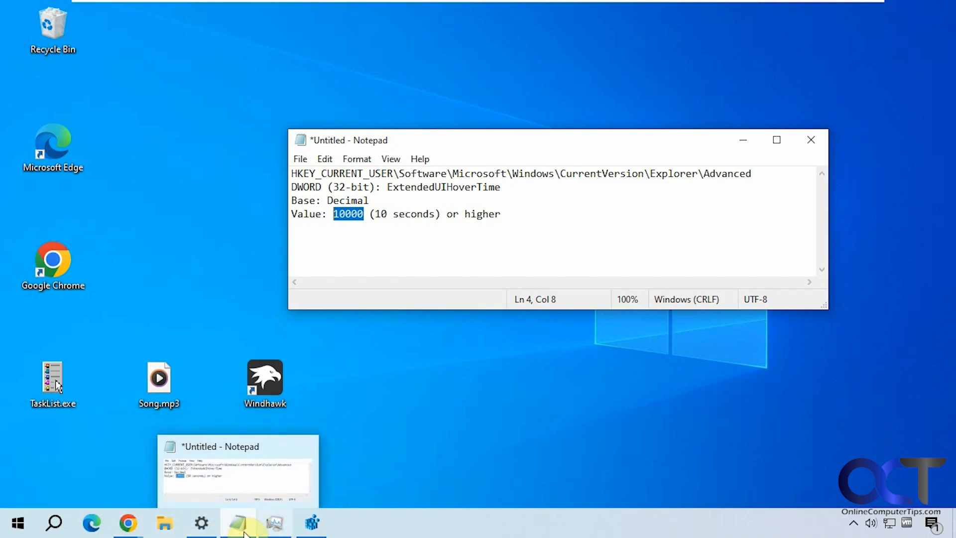
{"action": "mouse_move", "coordinate": [276, 532]}
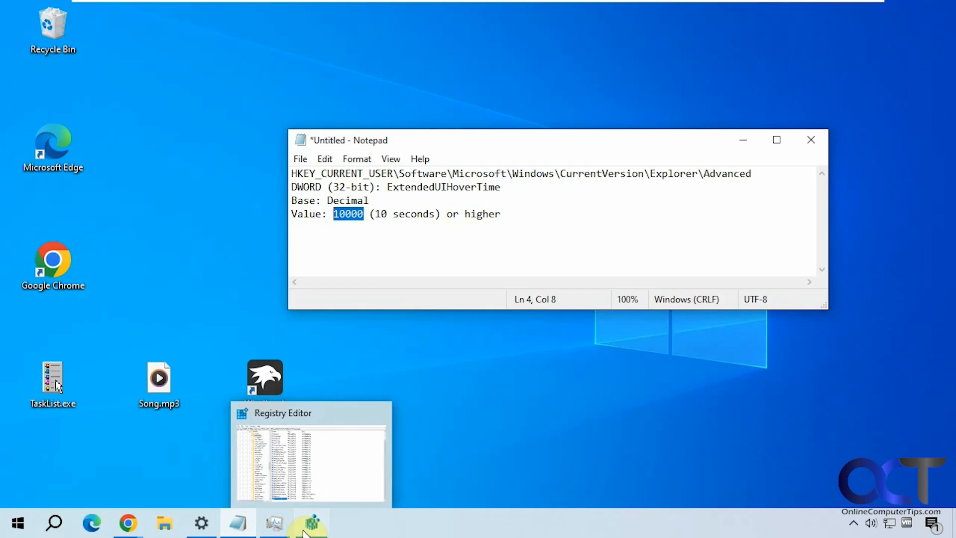
{"action": "left_click", "coordinate": [466, 479]}
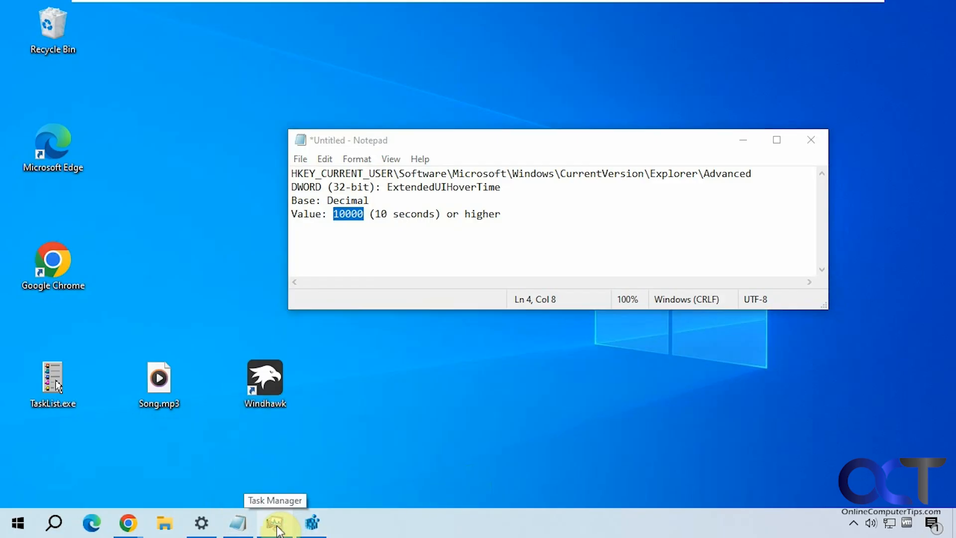
Review the ExtendedUIHoverTime value's data and its delete option in Registry Editor without changing anything, and bring back the Notepad notes.
{"action": "left_click", "coordinate": [314, 523]}
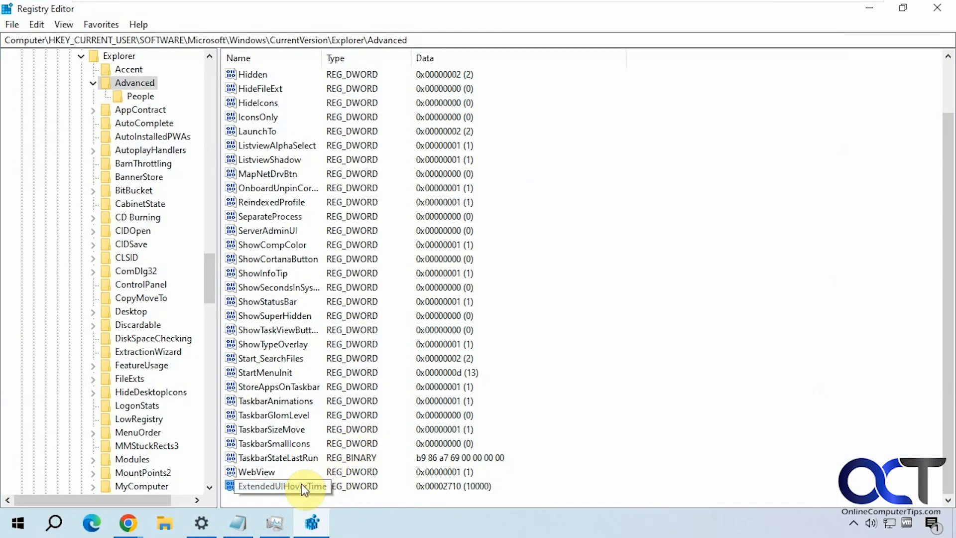
{"action": "double_click", "coordinate": [301, 483]}
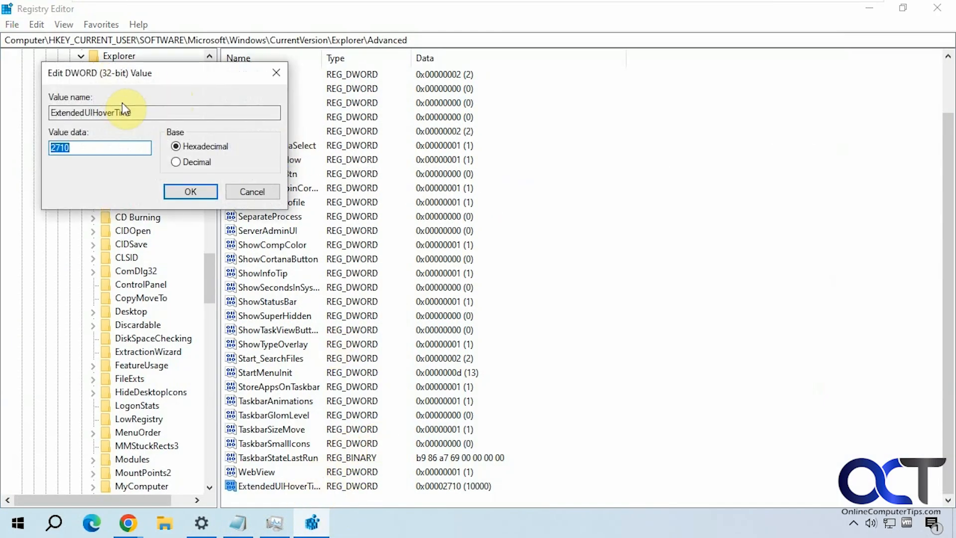
{"action": "left_click", "coordinate": [256, 191]}
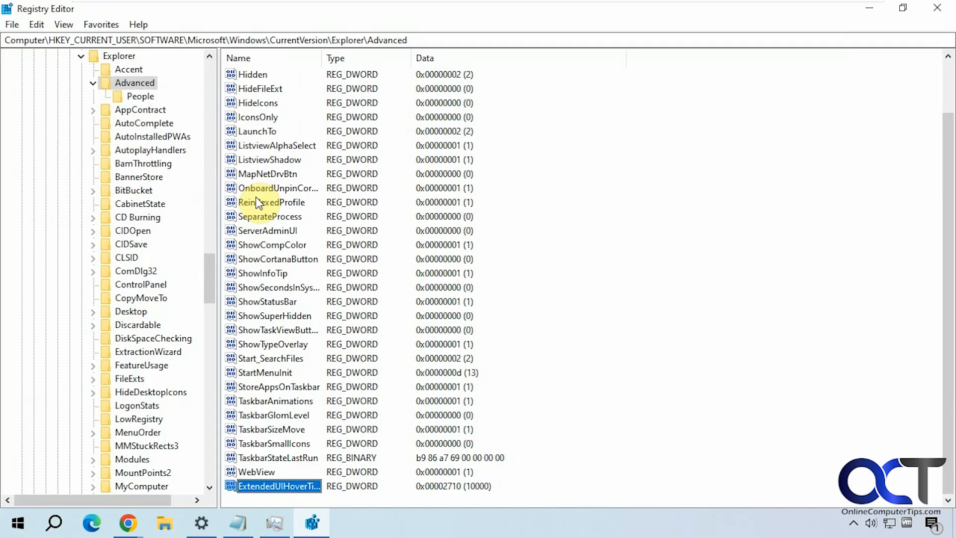
{"action": "right_click", "coordinate": [286, 487]}
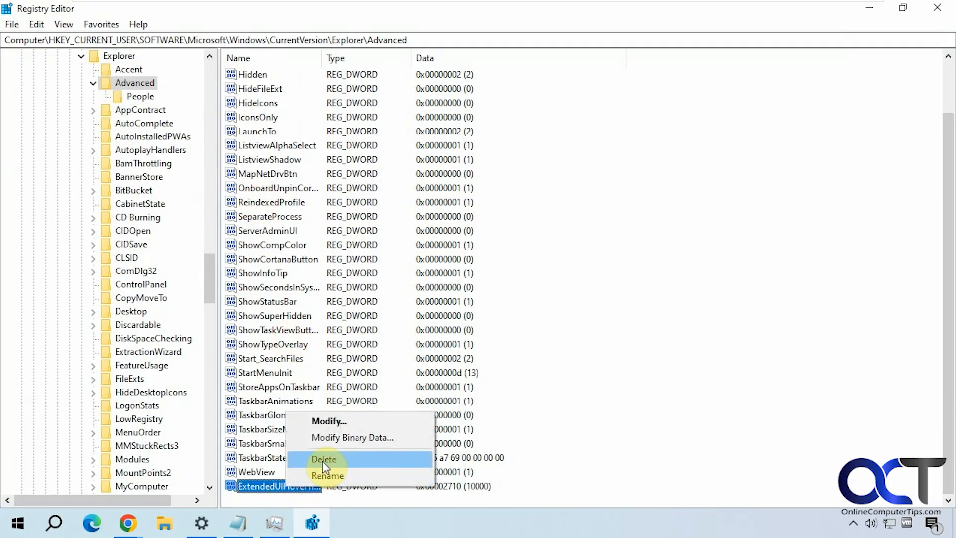
{"action": "left_click", "coordinate": [558, 371]}
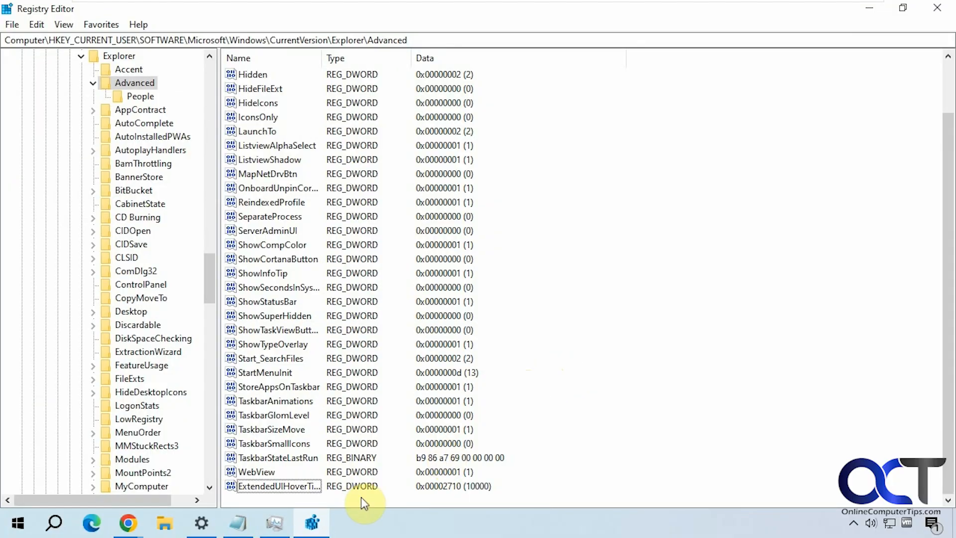
{"action": "left_click", "coordinate": [246, 522]}
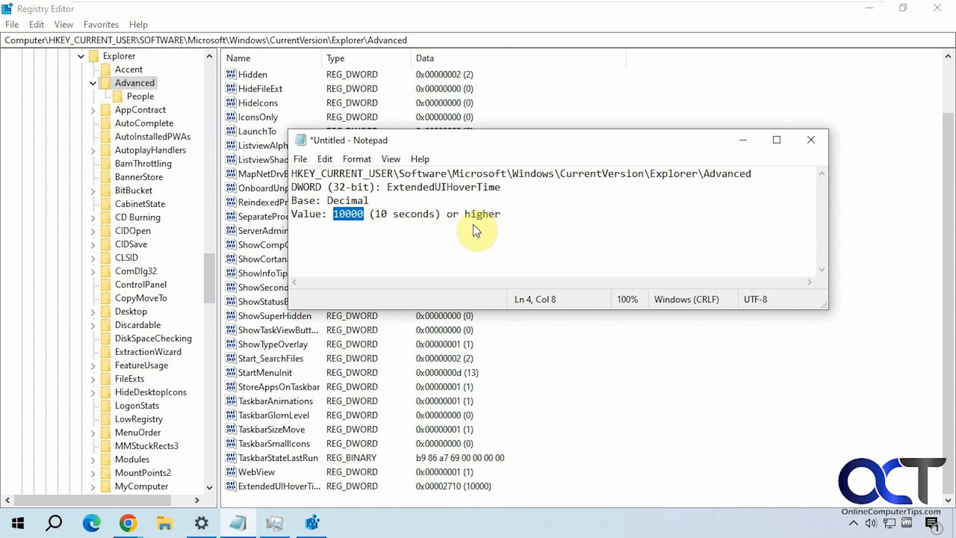